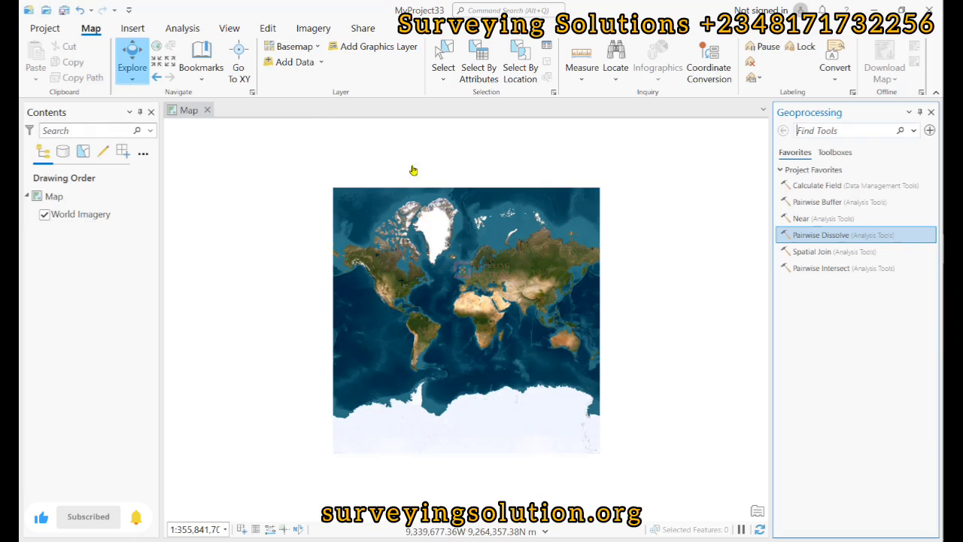
Add the SS 1.dxf drawing from the CAD to SHP using ArcGIS Pro folder to the map
click(322, 65)
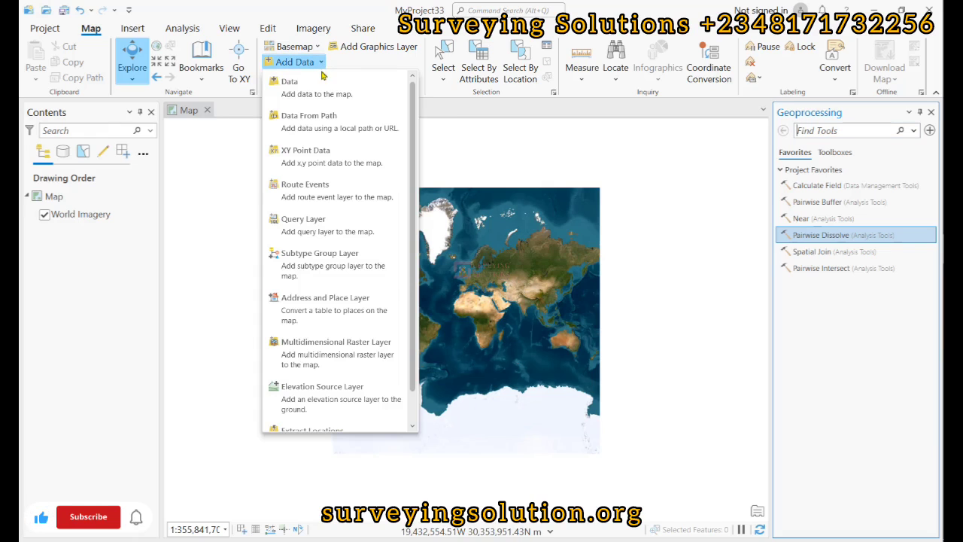
click(322, 92)
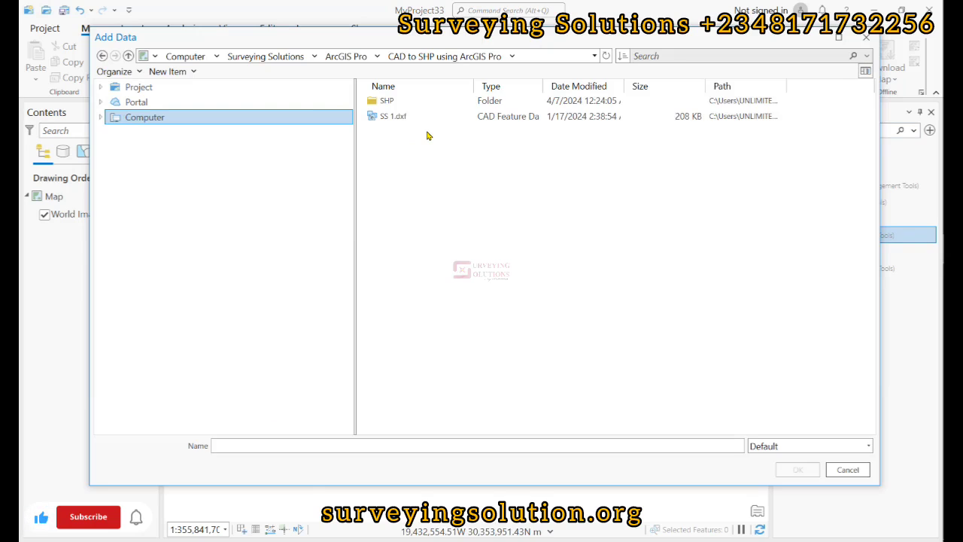
click(401, 115)
click(449, 120)
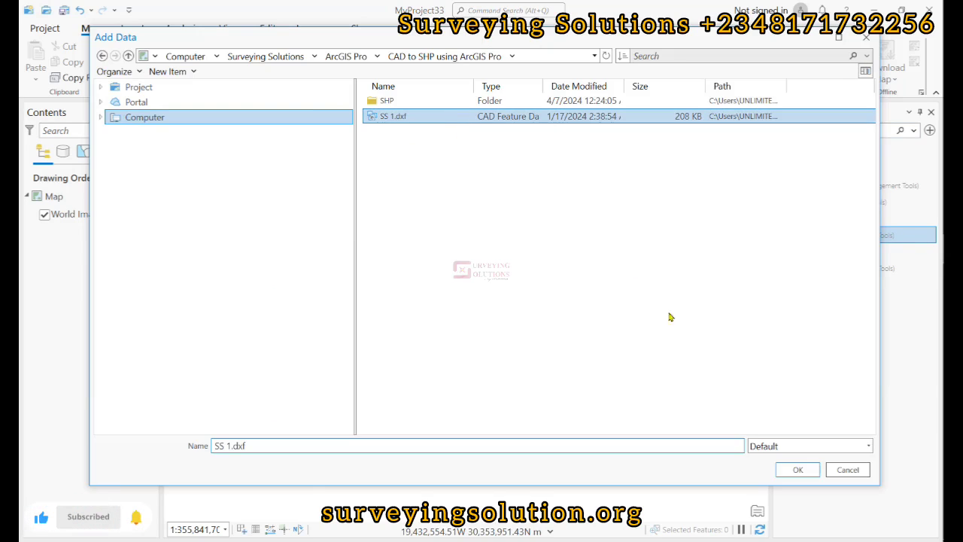
click(796, 469)
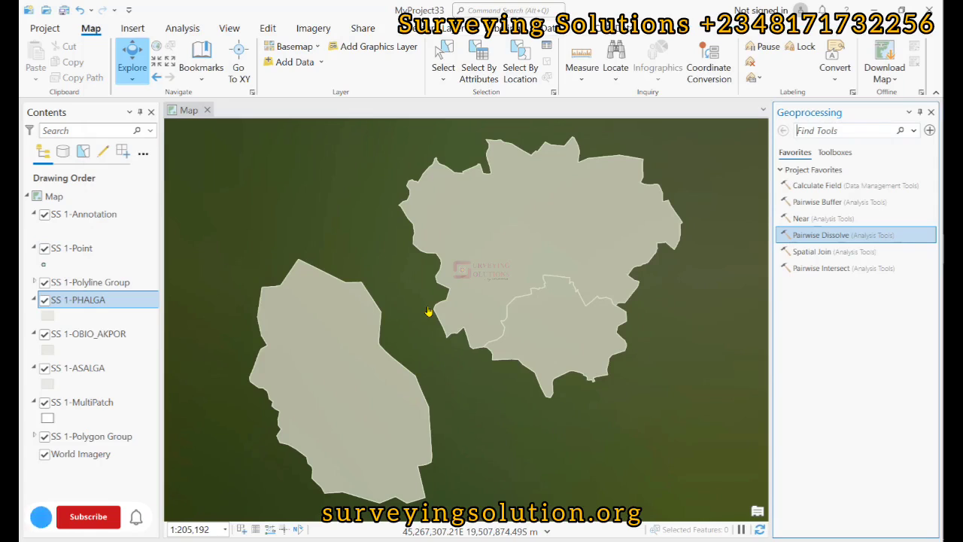
Collapse the SS 1 Annotation, Point, PHALGA, OBIO_AKPOR, ASALGA and MultiPatch entries, then expand Polygon Group
click(34, 216)
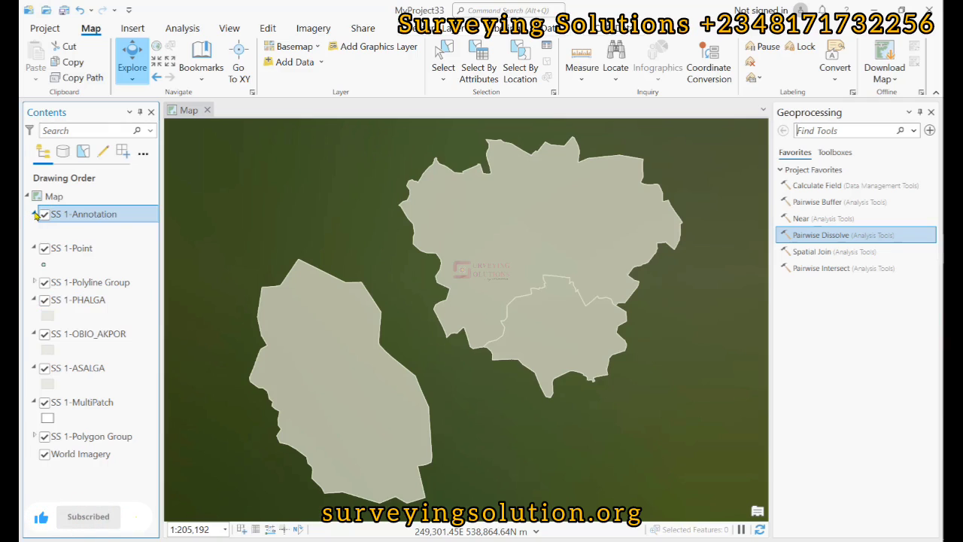
click(34, 214)
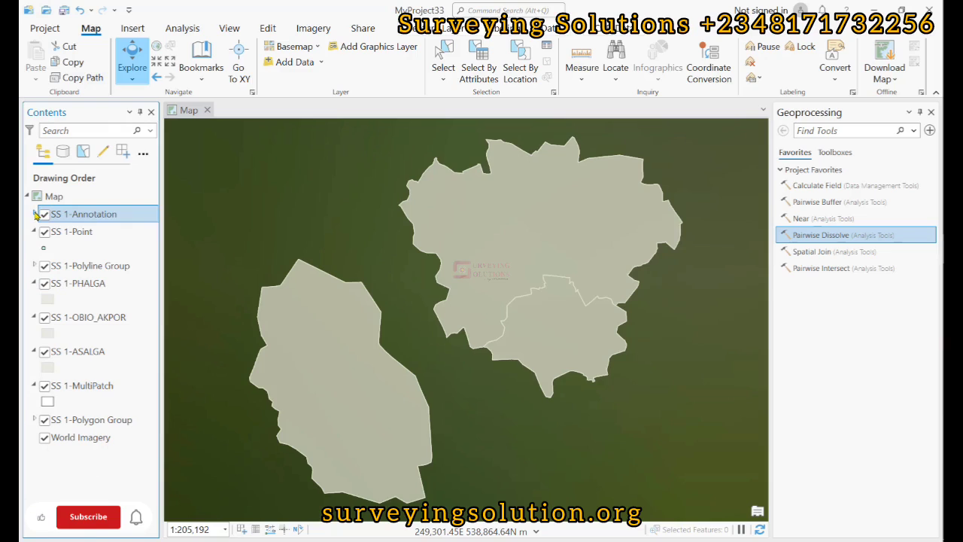
click(34, 232)
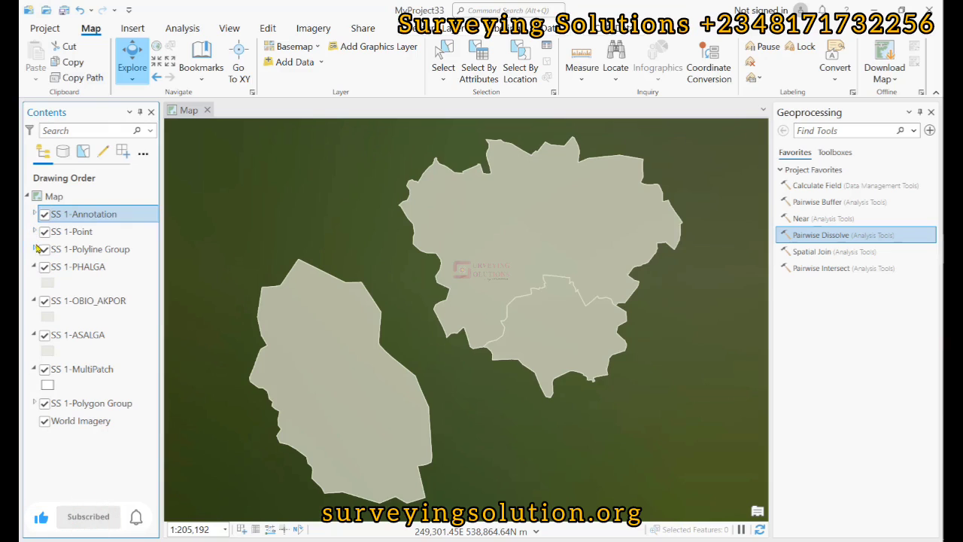
click(34, 267)
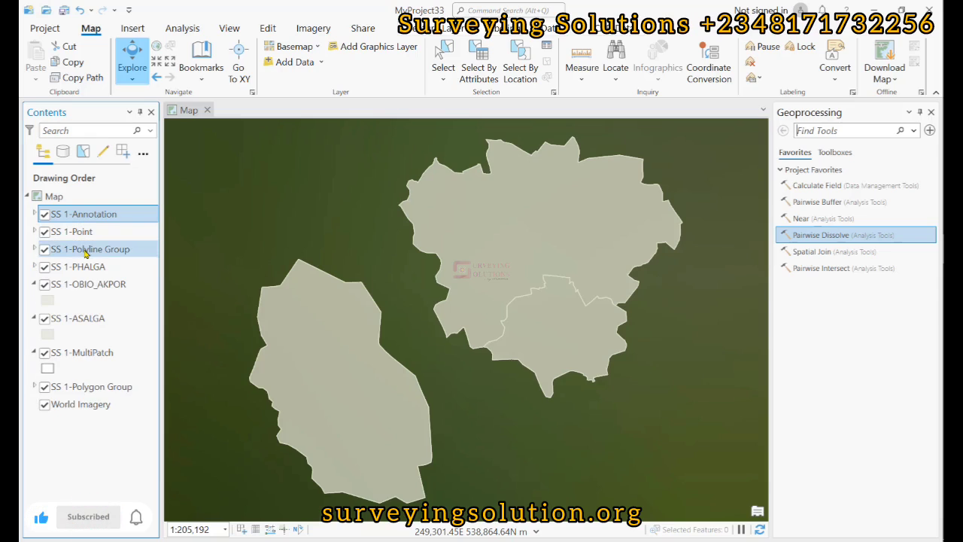
click(34, 285)
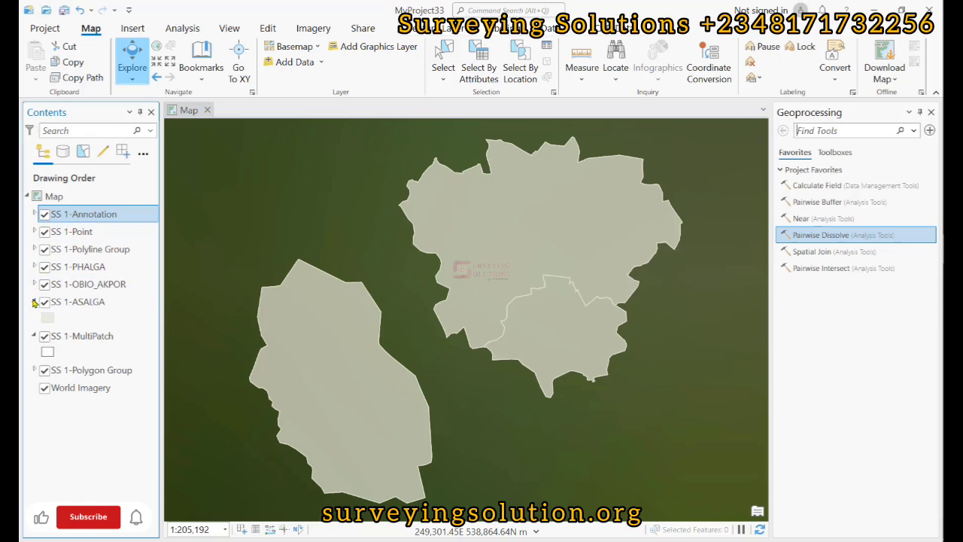
click(34, 301)
click(34, 319)
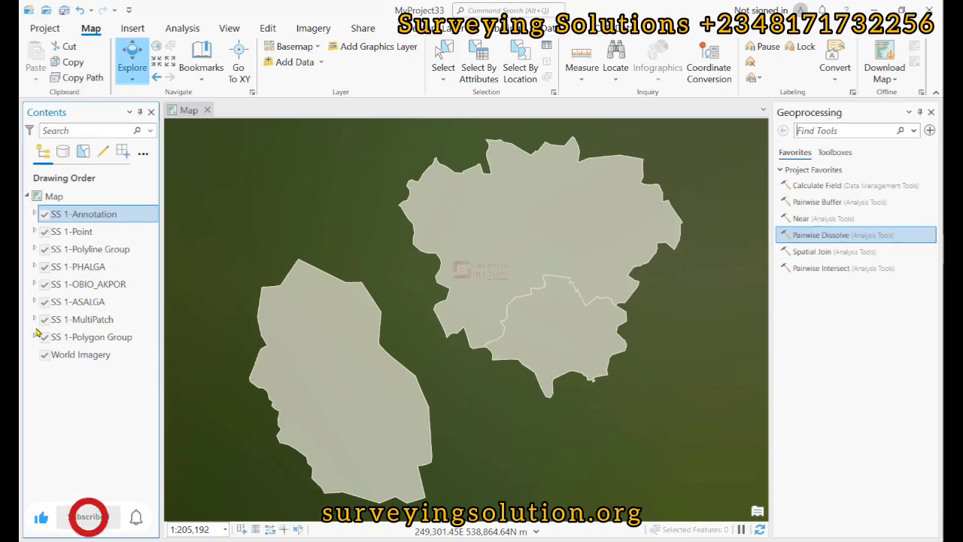
click(36, 337)
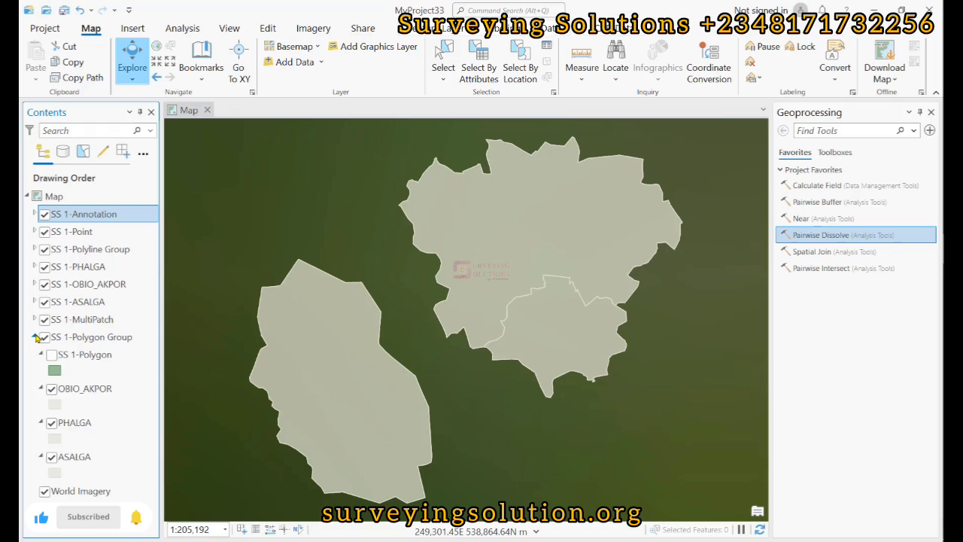
Turn off the OBIO_AKPOR, ASALGA and PHALGA layers and the Polygon Group, then collapse it
click(35, 285)
click(43, 284)
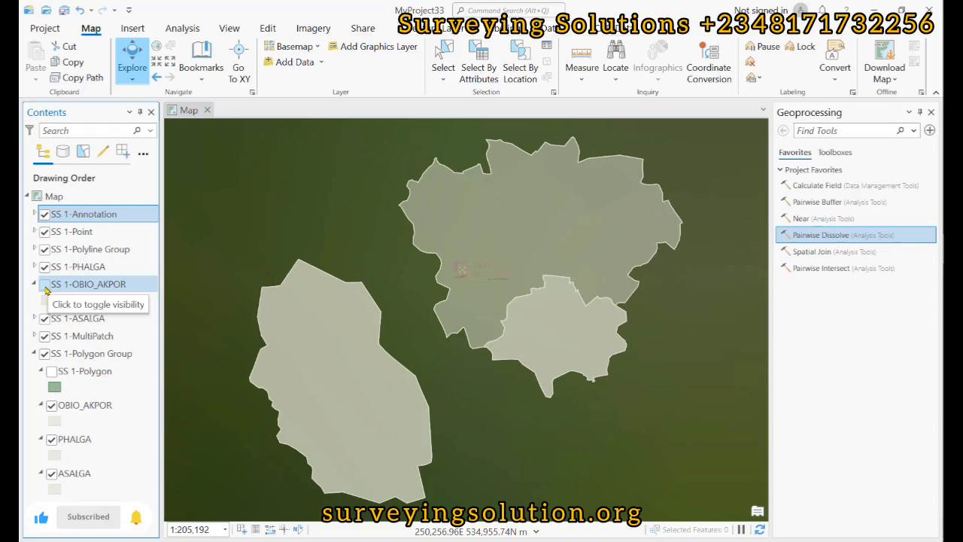
click(44, 284)
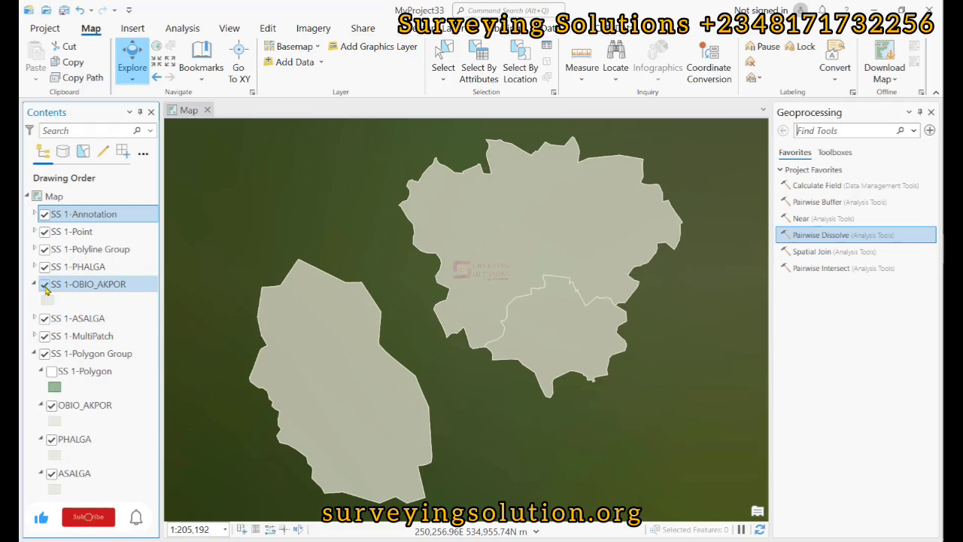
click(44, 285)
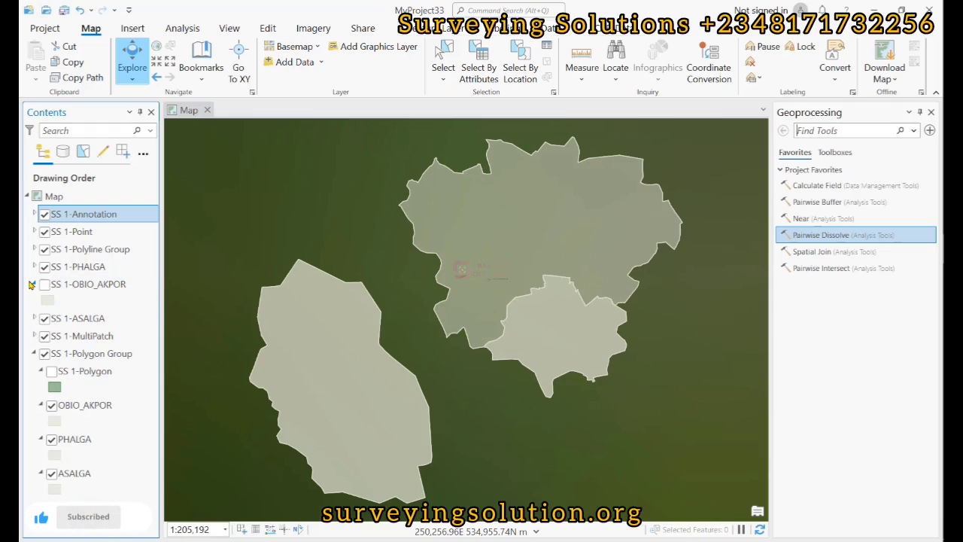
click(45, 320)
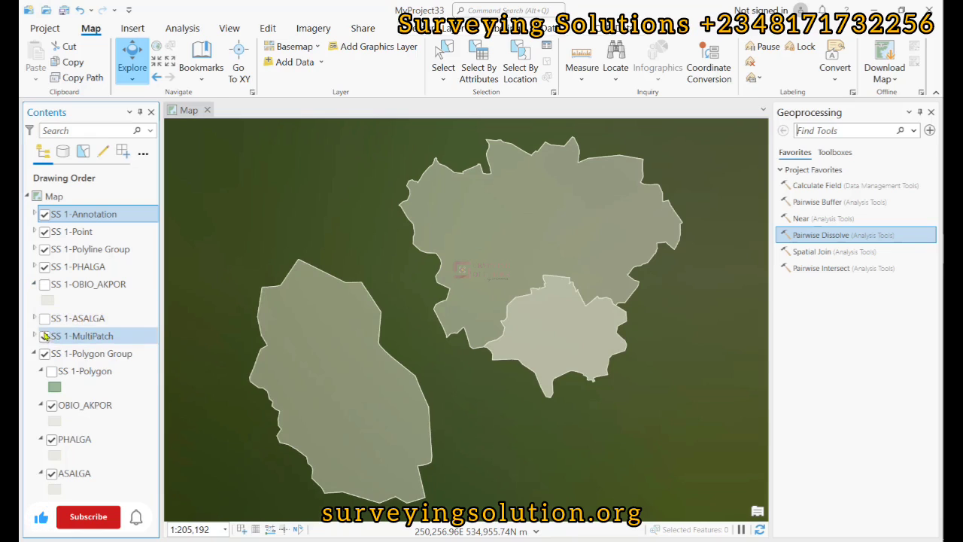
click(45, 268)
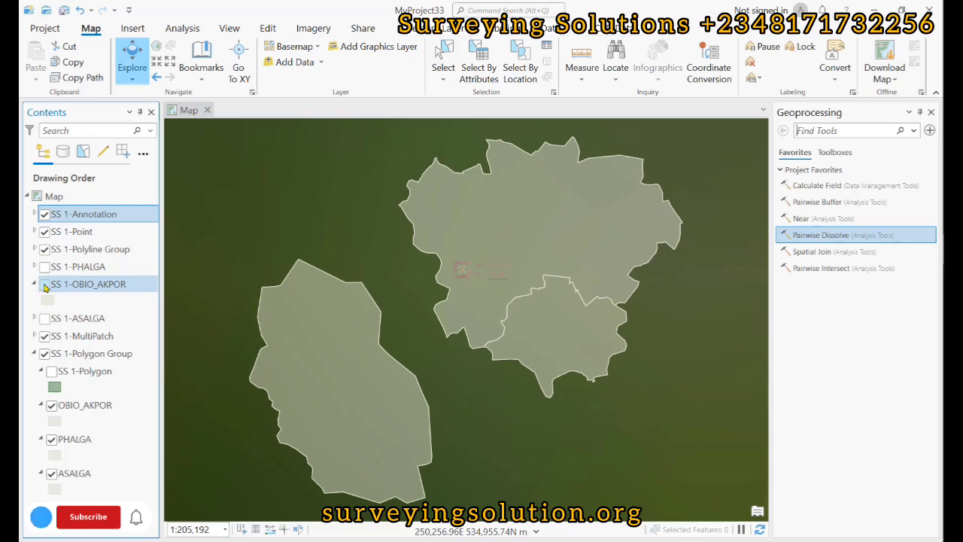
click(45, 355)
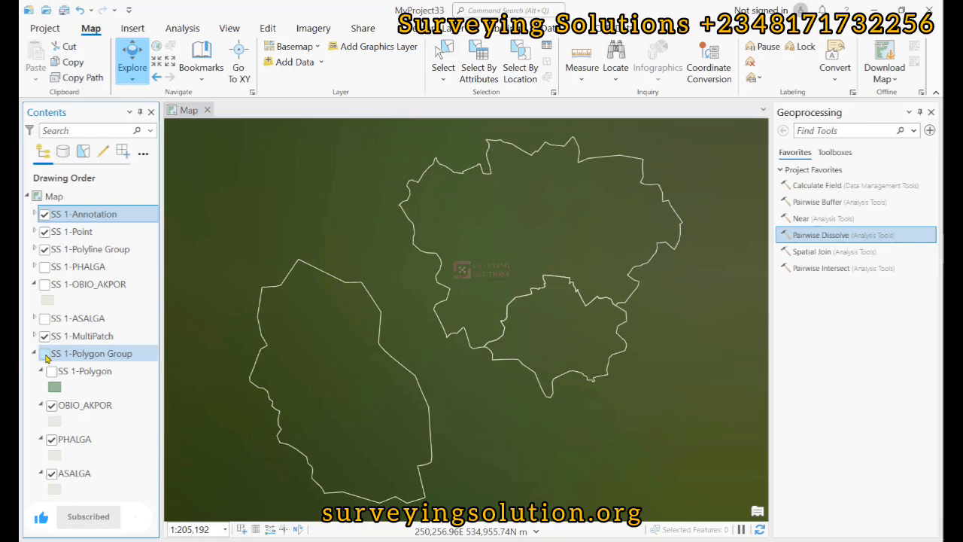
click(34, 354)
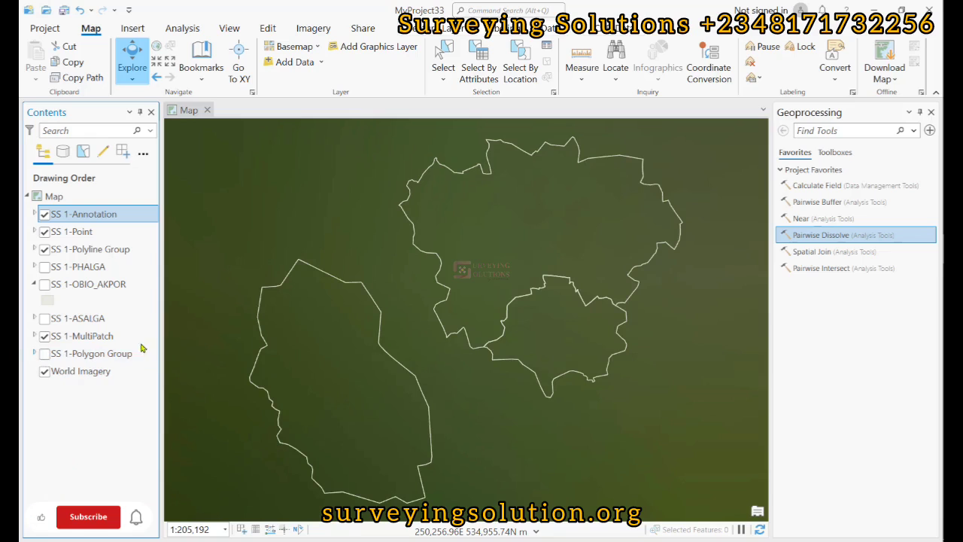
Zoom the map in and out around the three SS 1 boundary outlines
scroll(432, 217, down, 3)
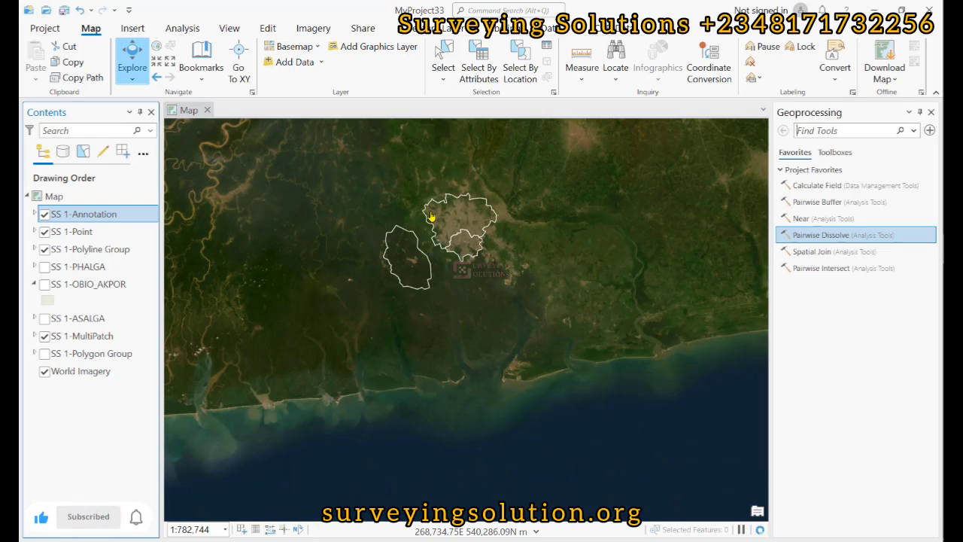
scroll(432, 217, up, 2)
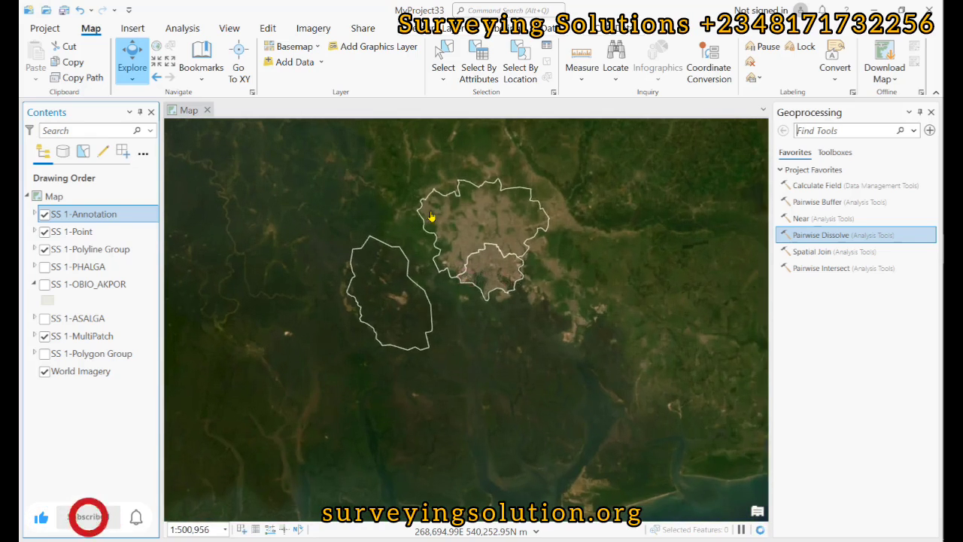
scroll(432, 217, up, 2)
scroll(432, 217, down, 1)
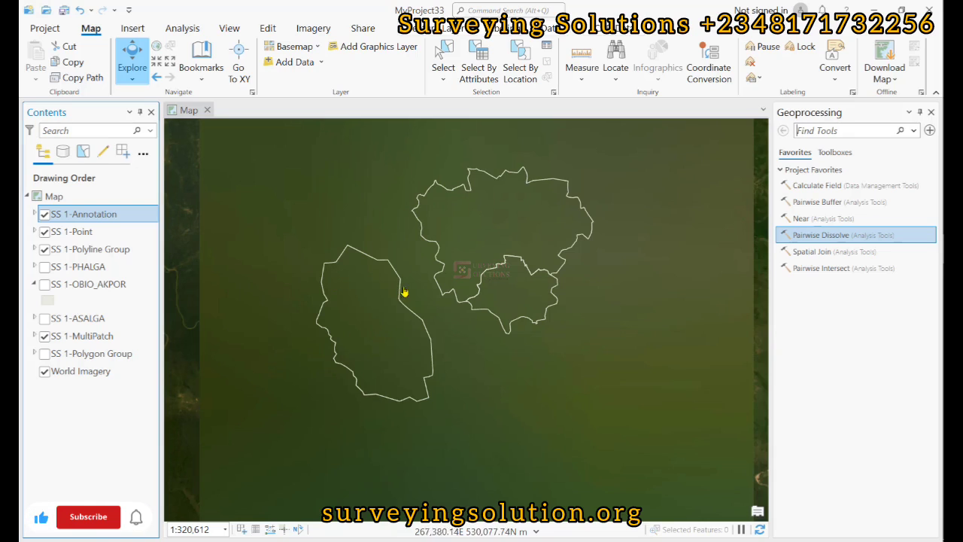
click(813, 184)
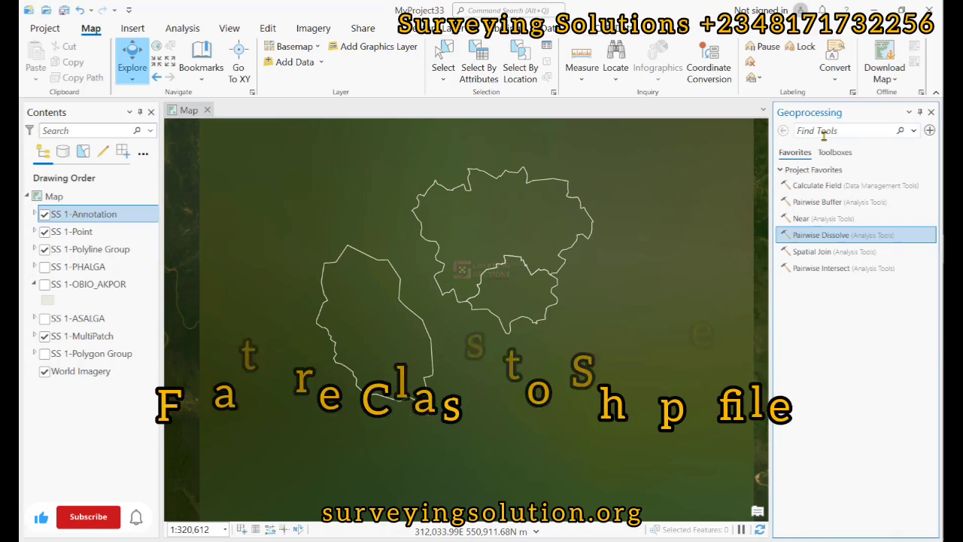
Search for 'feature class to shape' and open the Feature Class To Shapefile tool
text(feature class to shape)
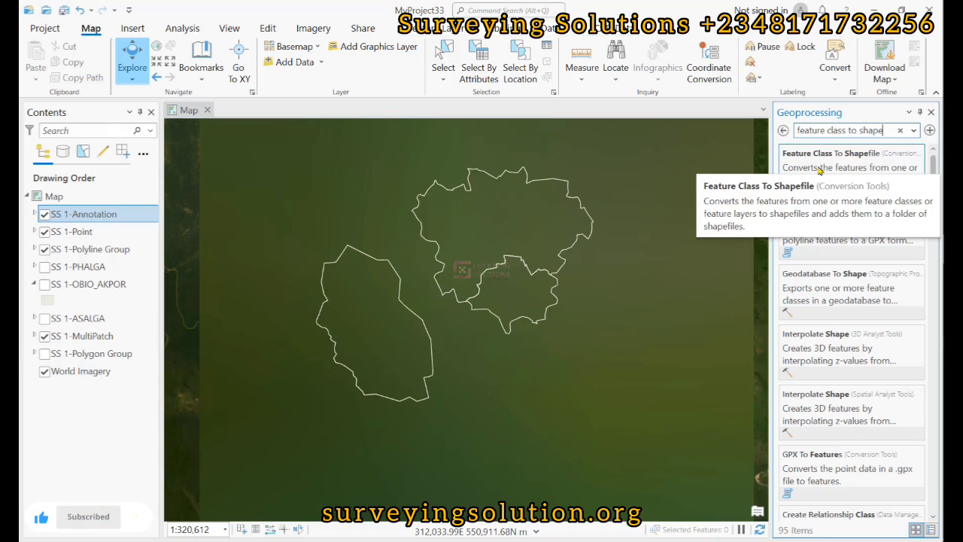
click(871, 176)
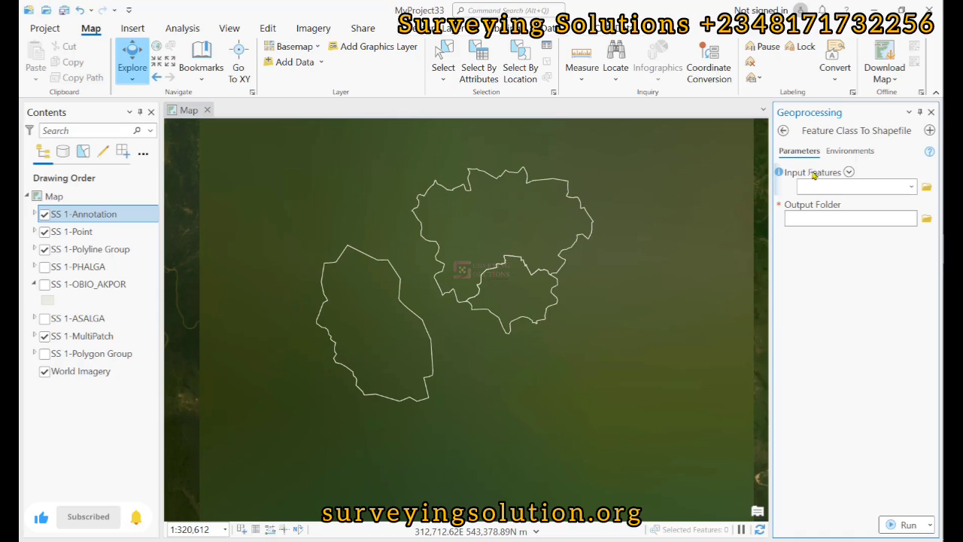
Choose SS 1-PHALGA, SS 1-OBIO_AKPOR and SS 1-ASALGA as input features, outputting to SHP
click(913, 188)
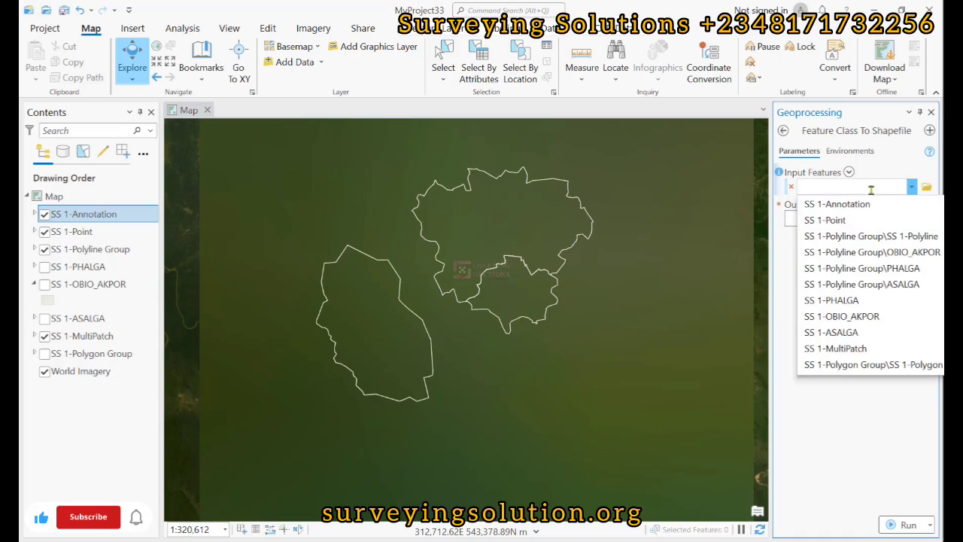
click(849, 300)
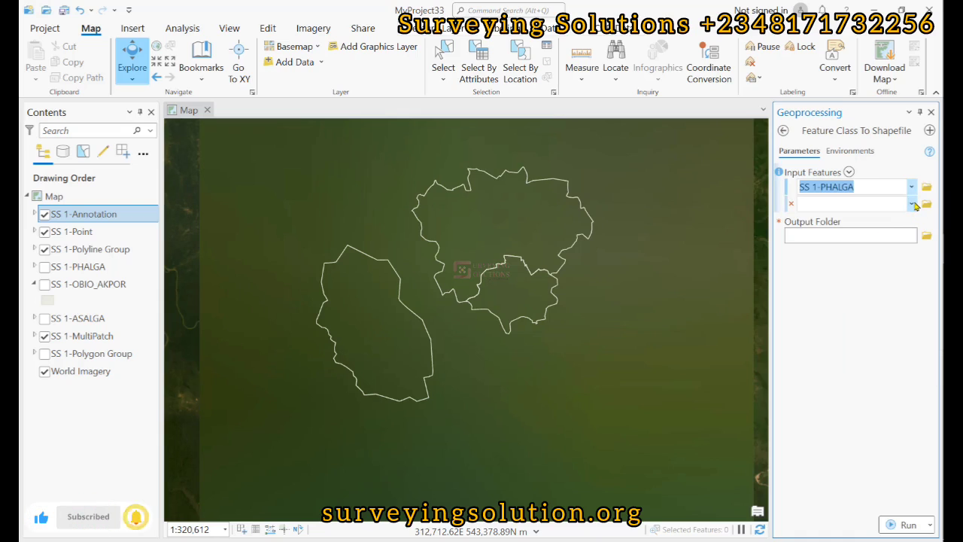
click(913, 204)
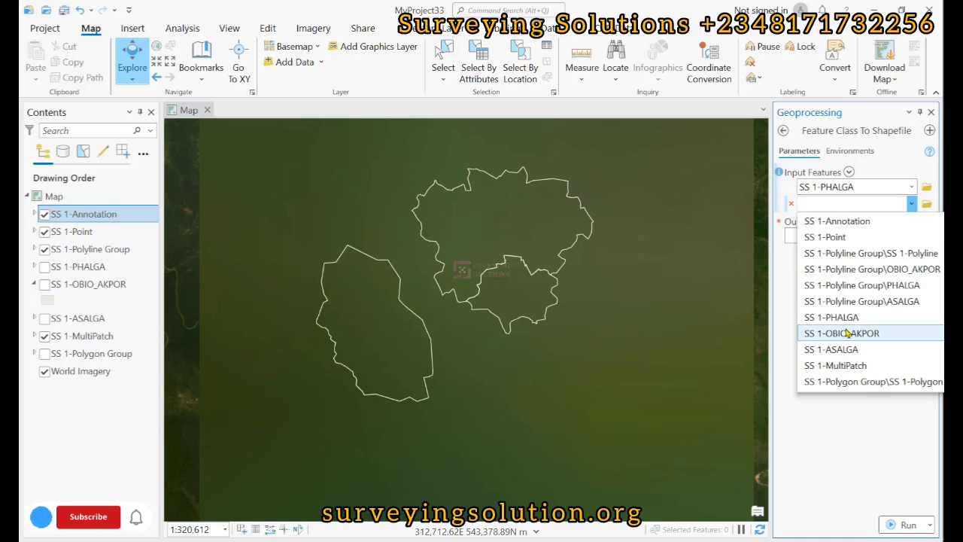
click(849, 333)
click(913, 221)
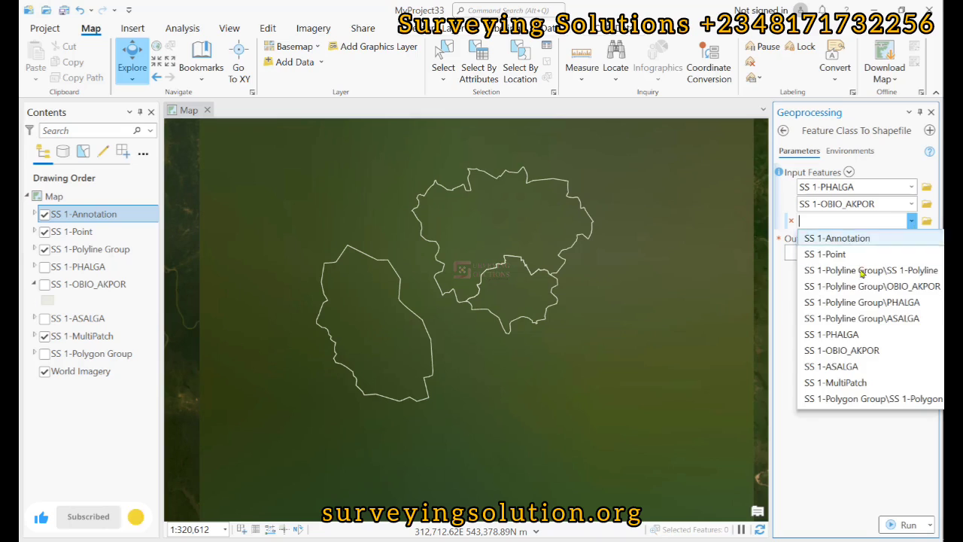
click(835, 367)
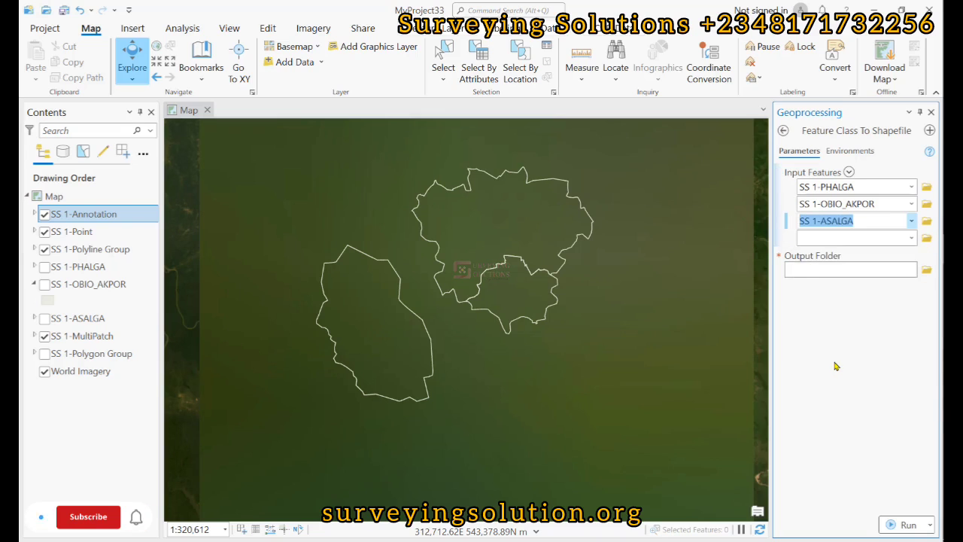
click(927, 273)
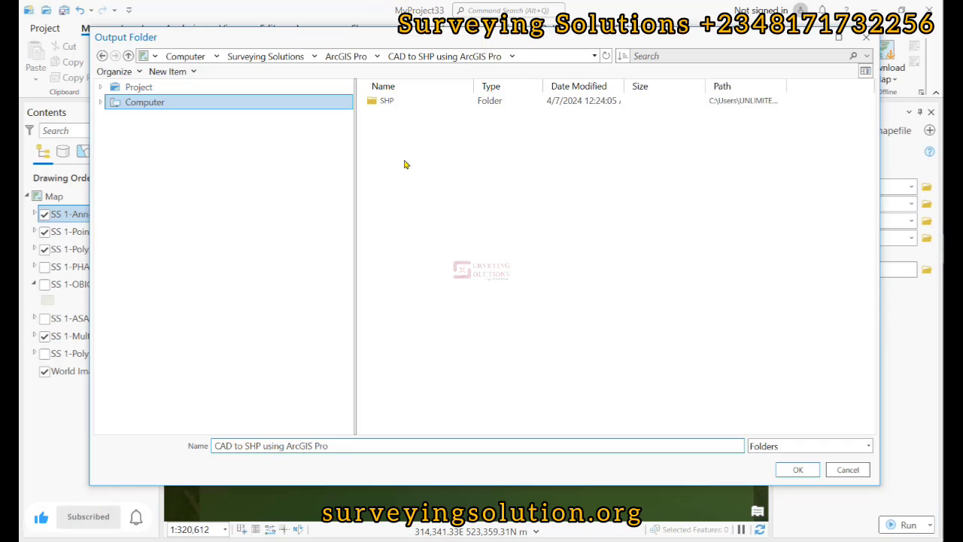
click(419, 105)
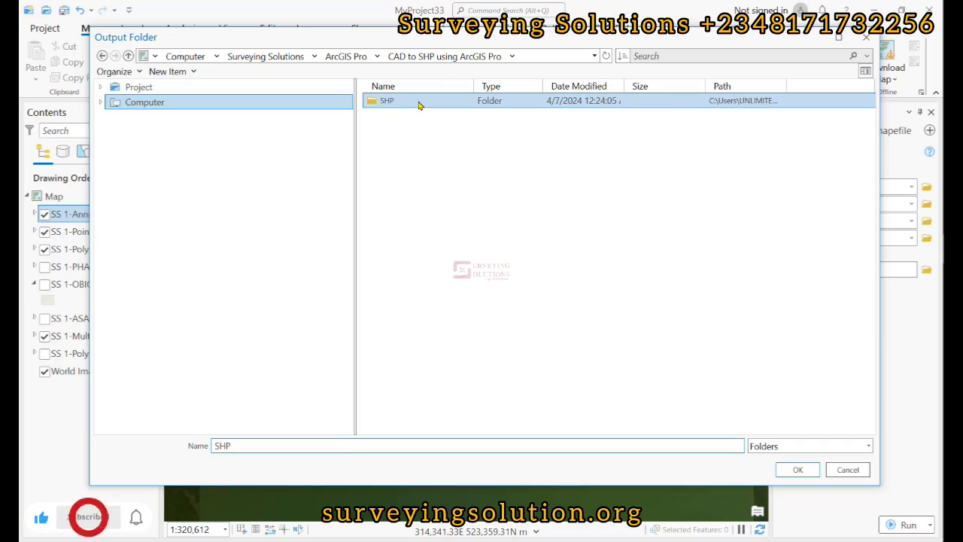
click(797, 470)
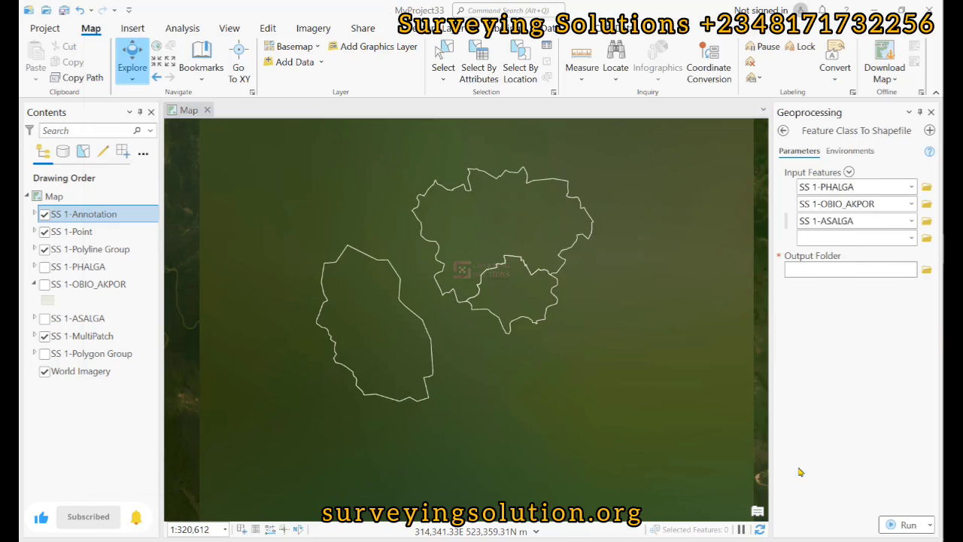
Run Feature Class To Shapefile and review the completed job's details
click(907, 524)
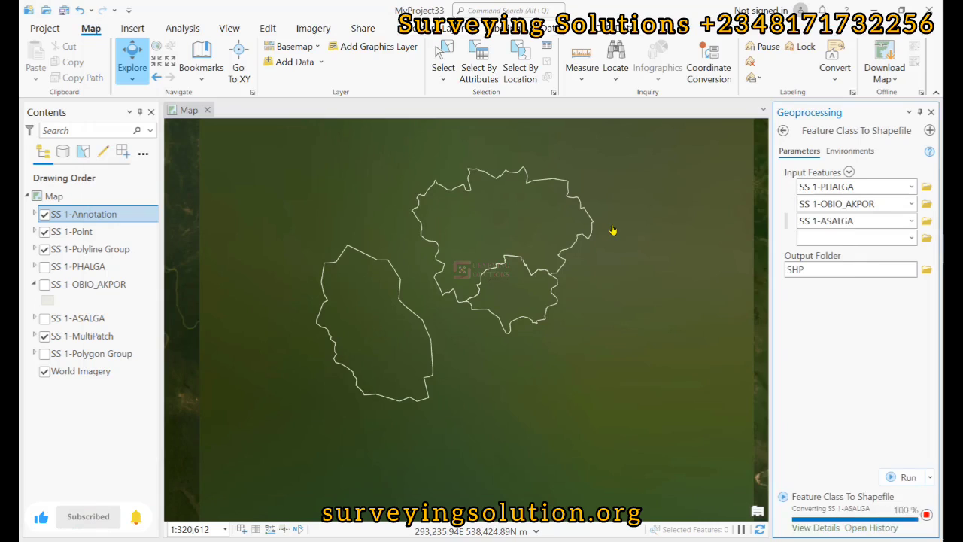
click(823, 529)
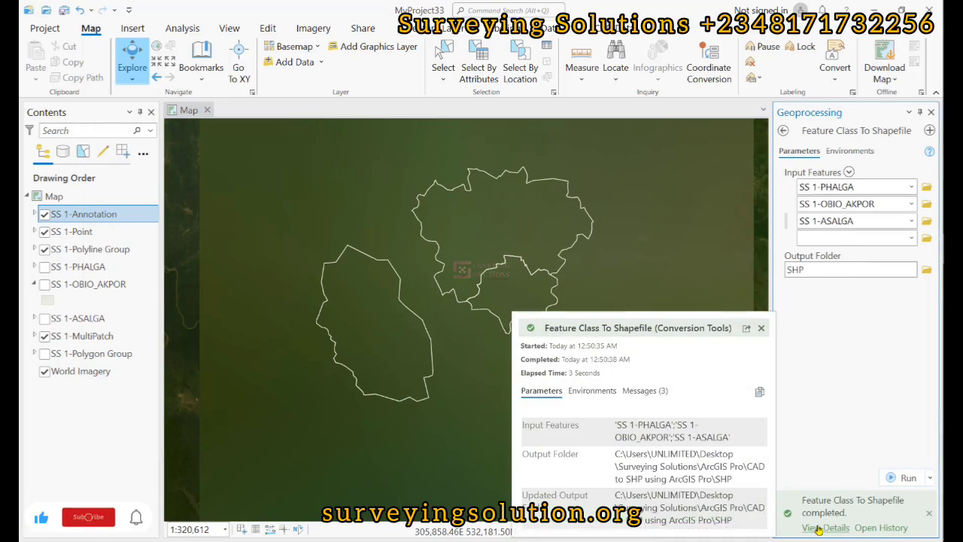
click(587, 197)
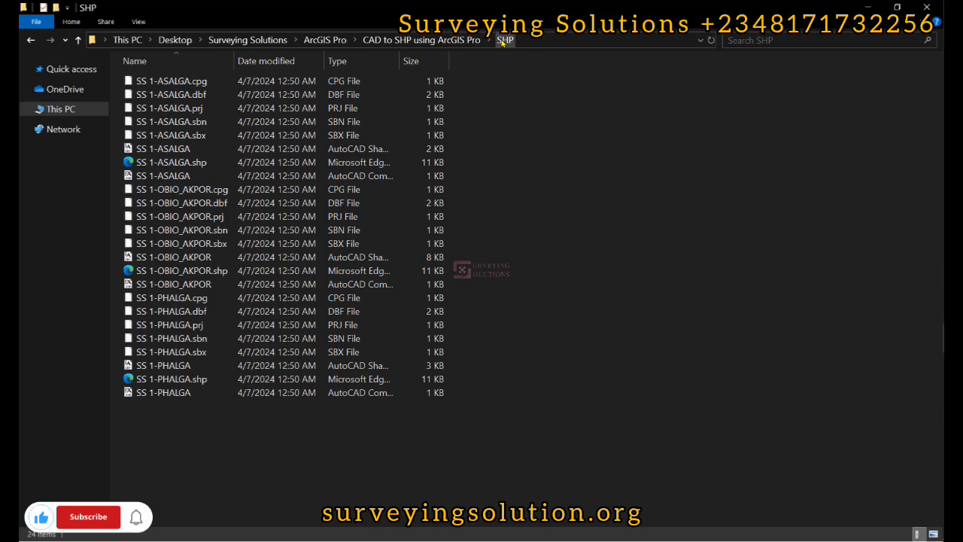
Select the SS 1-ASALGA, SS 1-OBIO_AKPOR and SS 1-PHALGA shapefiles and drag them toward the map
click(178, 154)
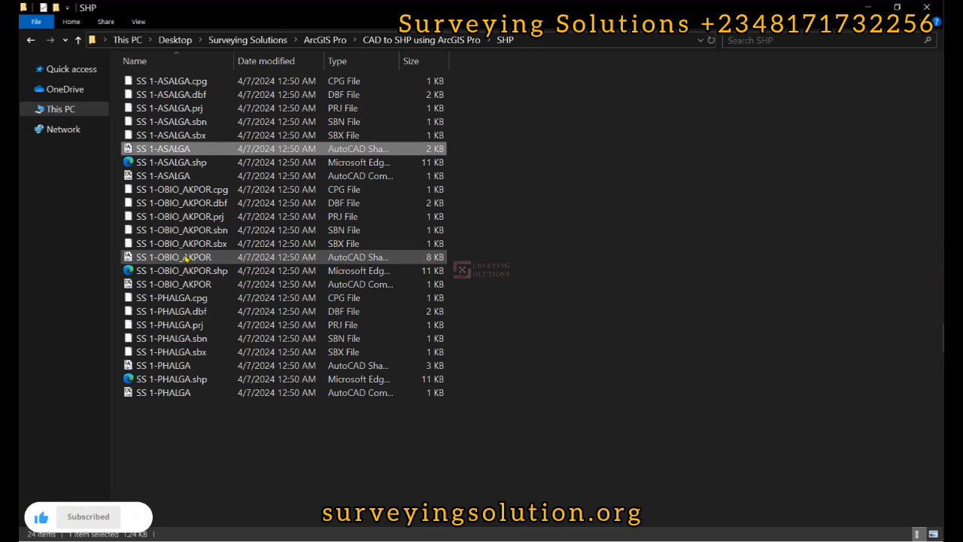
ctrl+click(185, 258)
ctrl+click(175, 369)
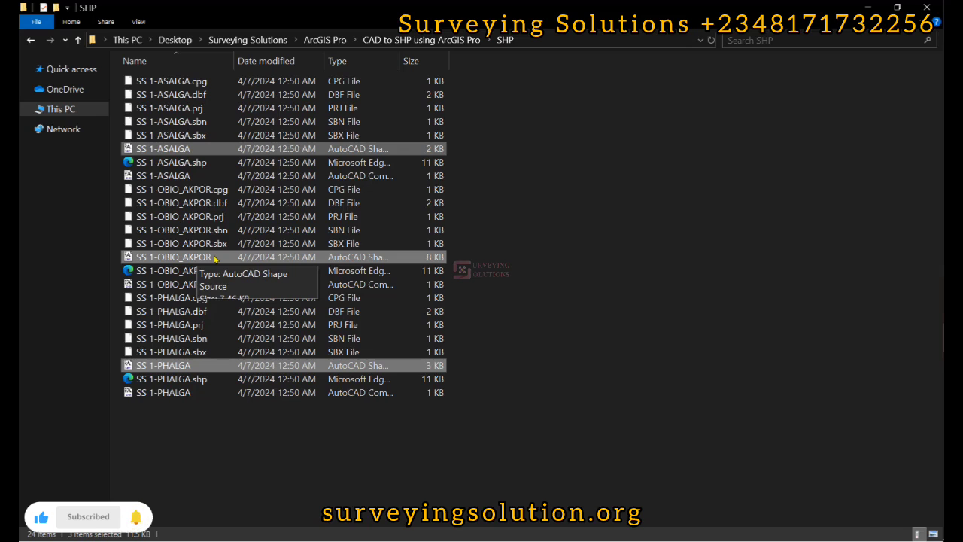
drag(215, 258, 940, 239)
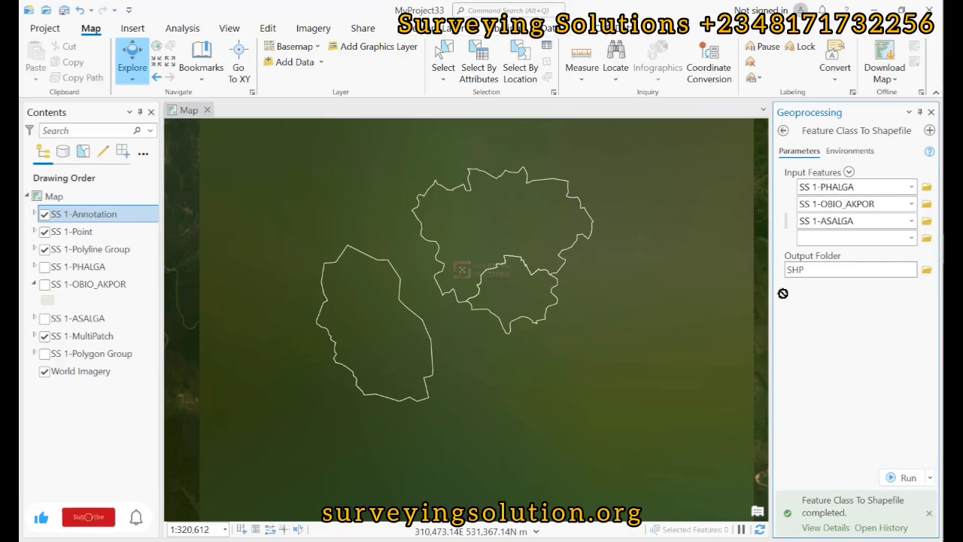
Drop the three shapefiles onto the map view to add them as layers
drag(330, 242, 330, 242)
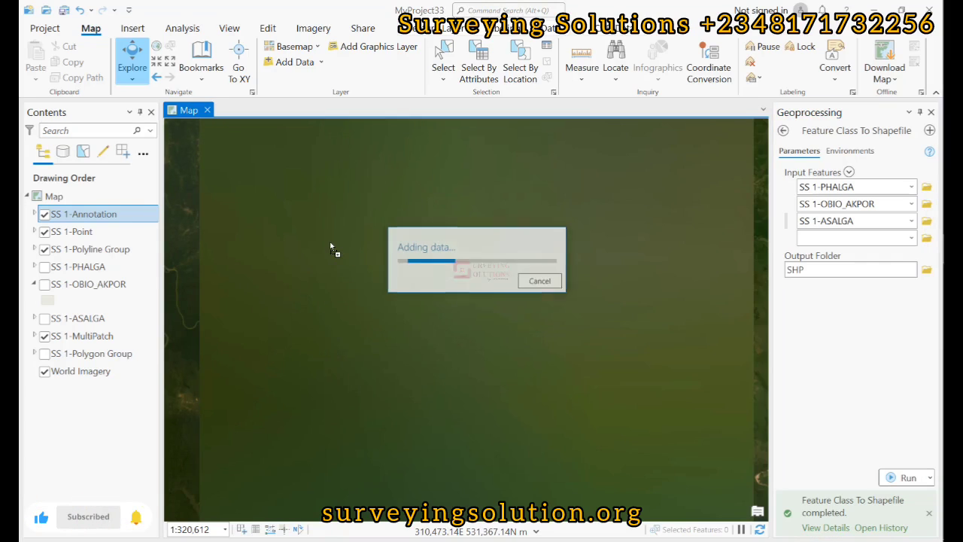